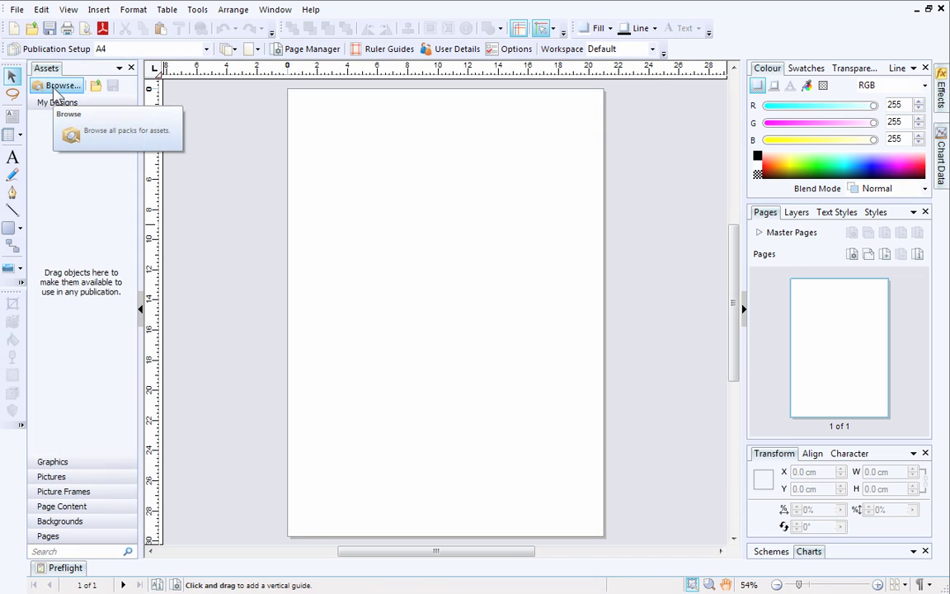
# Open the Asset Browser and expand Pack Files > Theme Layouts to reveal the Editorial themes.
pyautogui.click(58, 88)
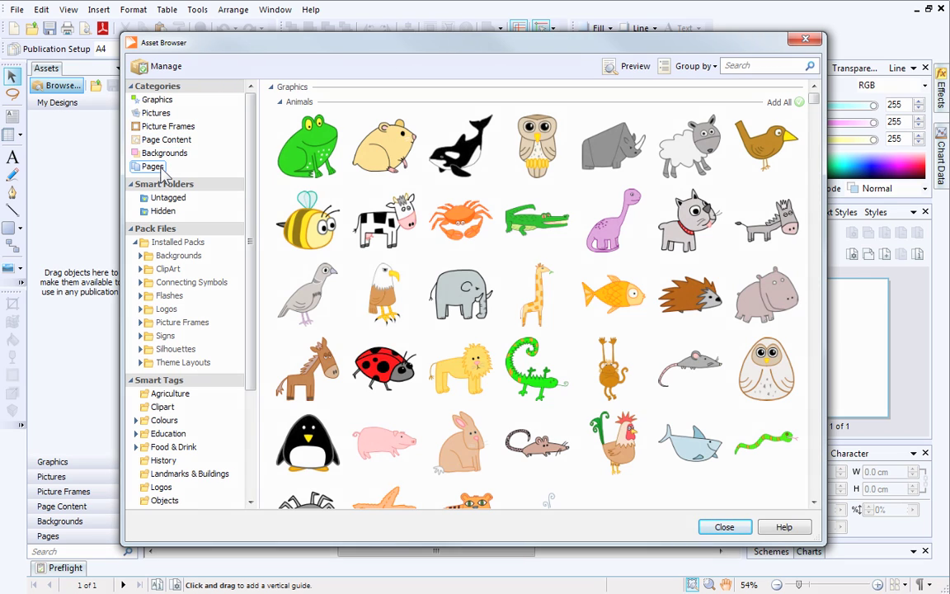
pyautogui.click(137, 229)
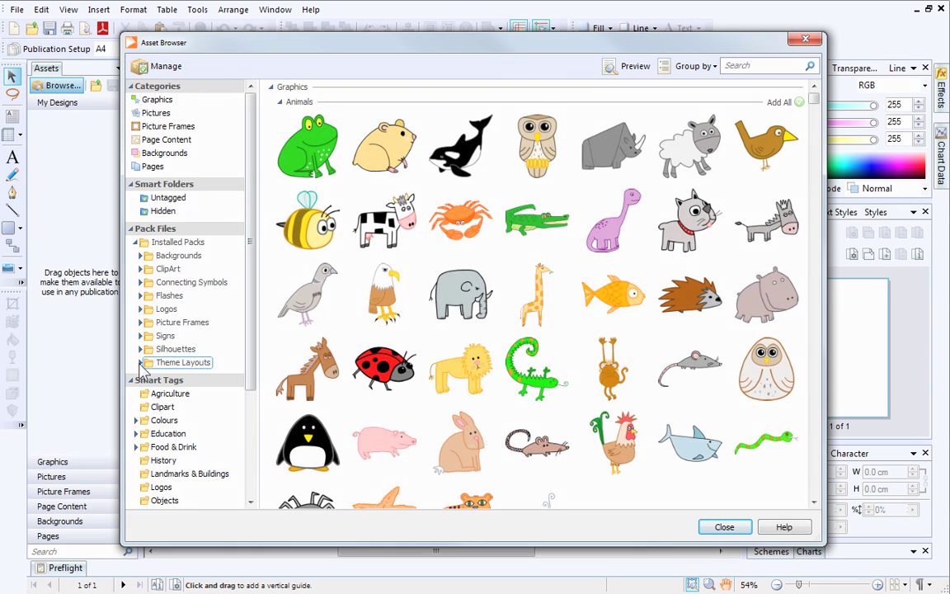
pyautogui.click(141, 363)
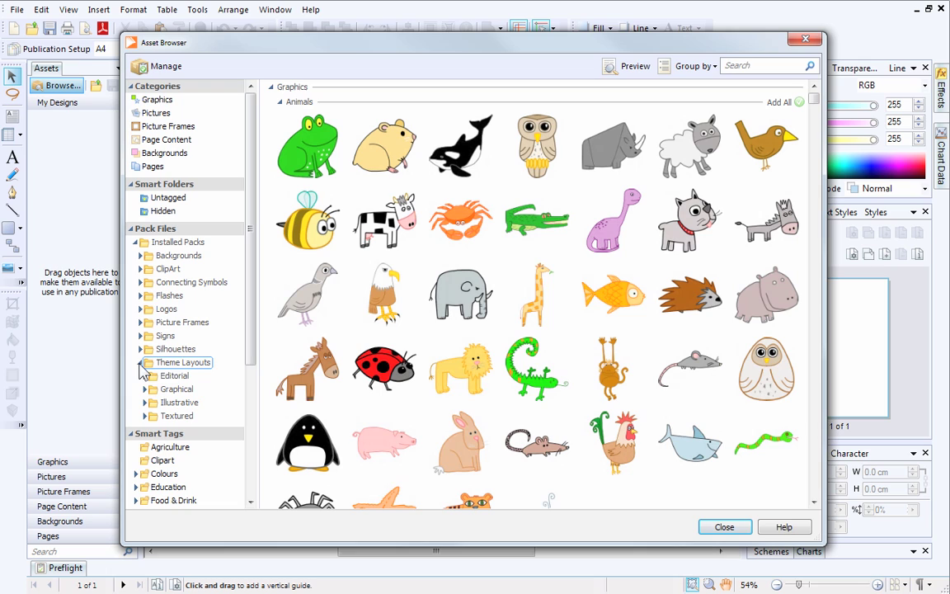
# Preview the Editorial and Factory themes, then expand Textured and select the Ecrue theme.
pyautogui.click(144, 376)
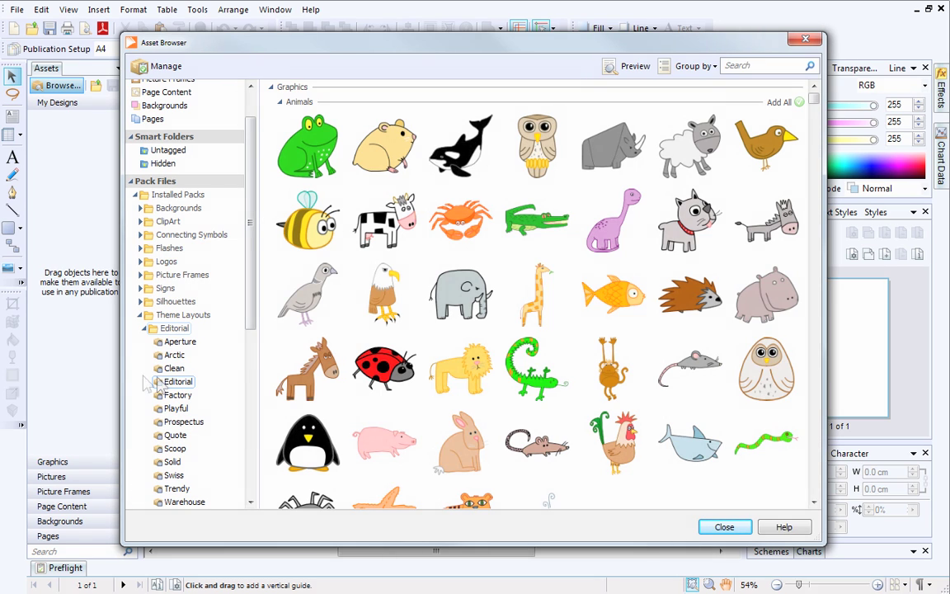
pyautogui.click(173, 383)
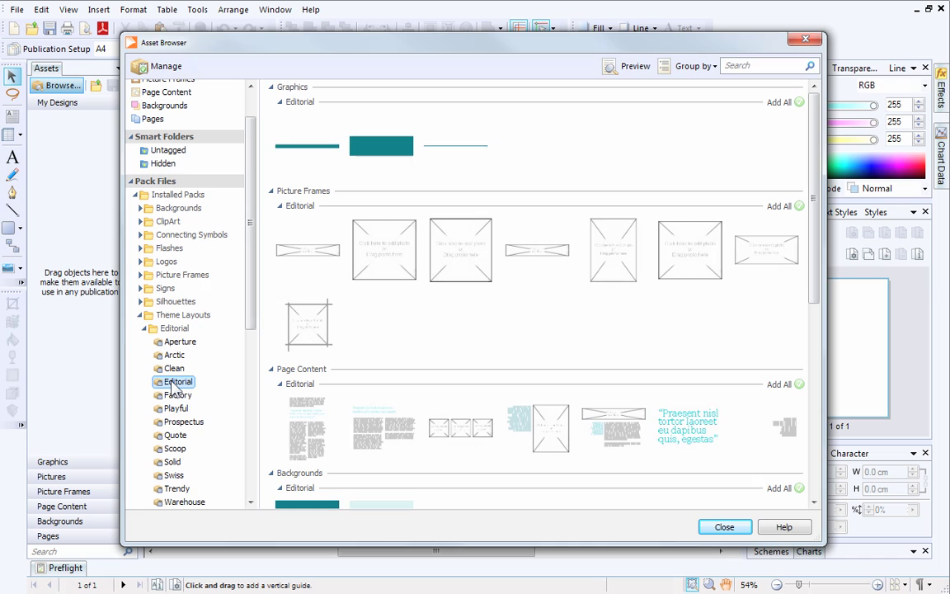
pyautogui.click(175, 396)
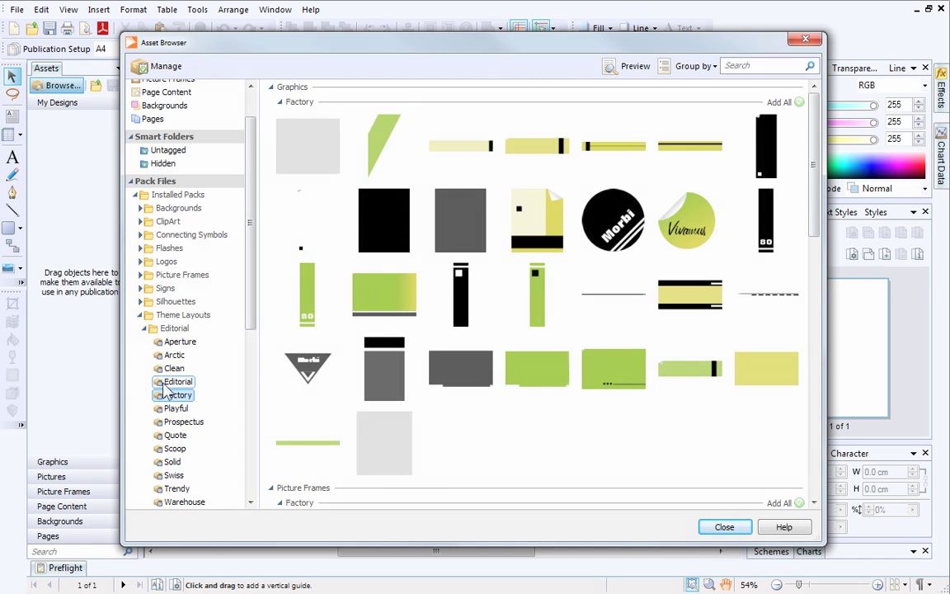
pyautogui.click(145, 328)
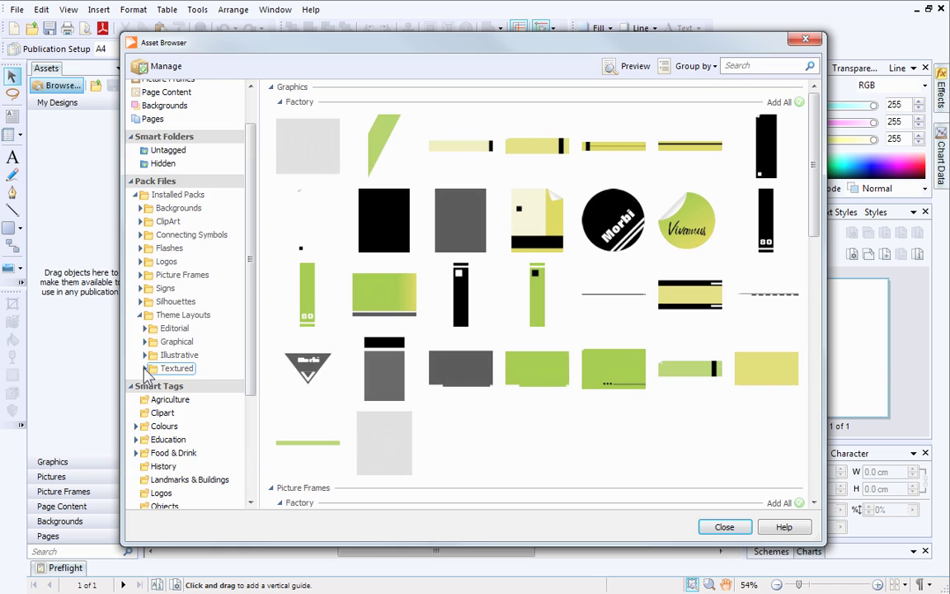
pyautogui.click(145, 368)
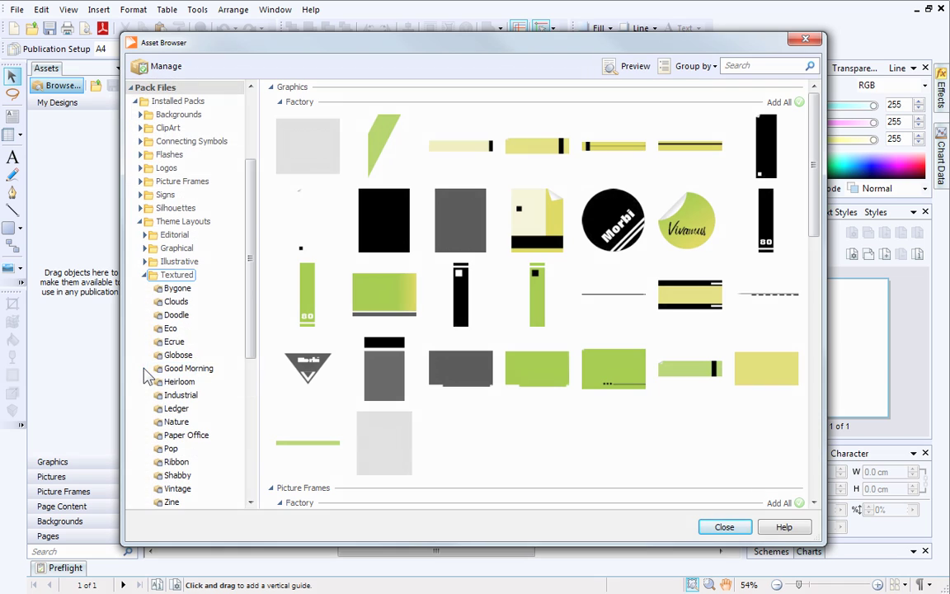
pyautogui.click(175, 317)
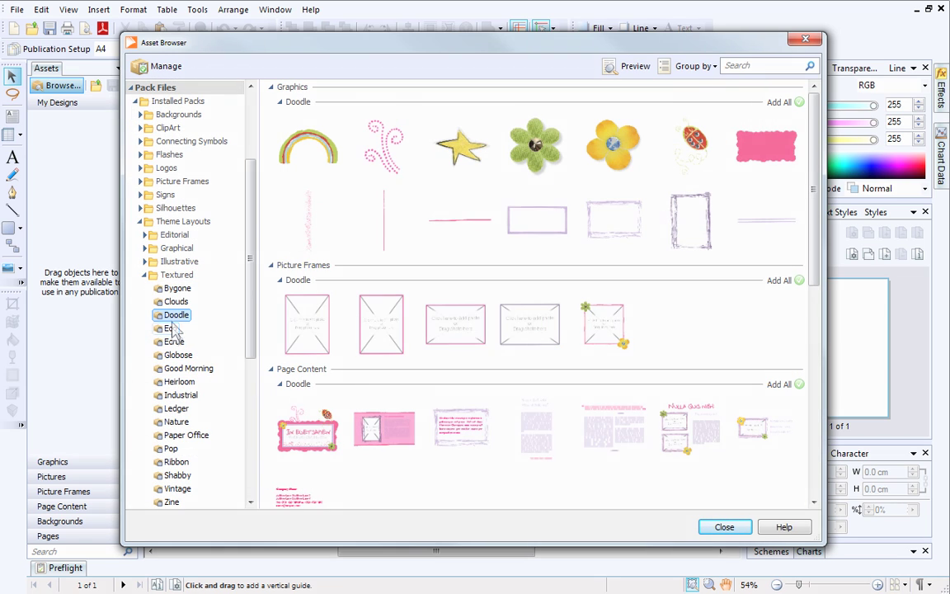
pyautogui.click(174, 342)
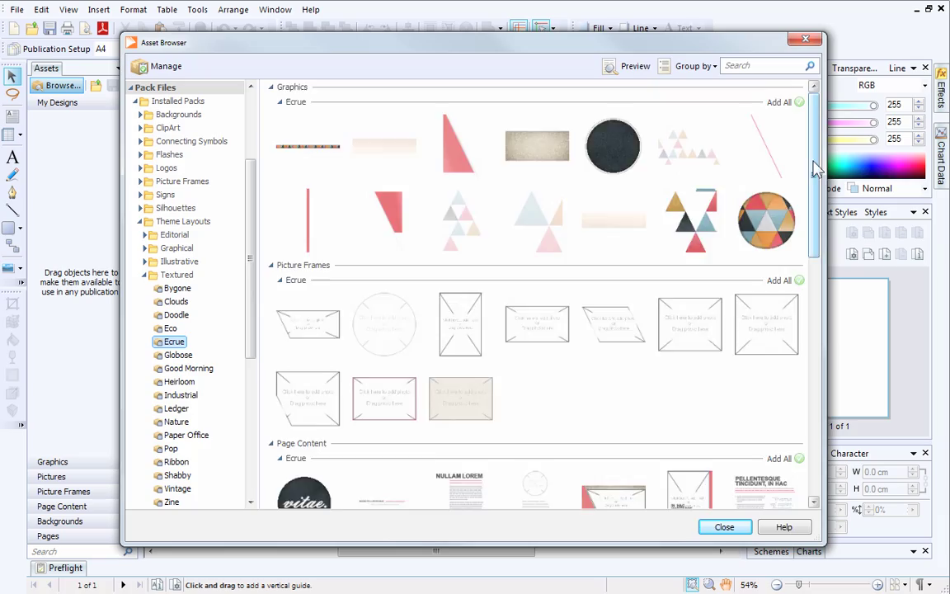
pyautogui.moveTo(815, 168); pyautogui.dragTo(819, 147)
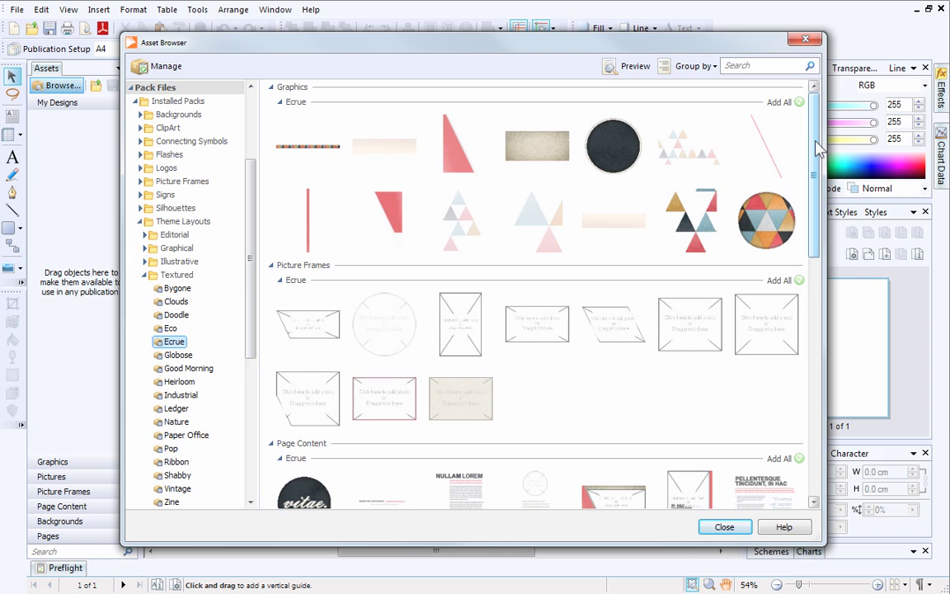
# Add the triangle-circle, dark circle, beige texture and pink triangle graphics, then all remaining Ecrue graphics.
pyautogui.click(767, 231)
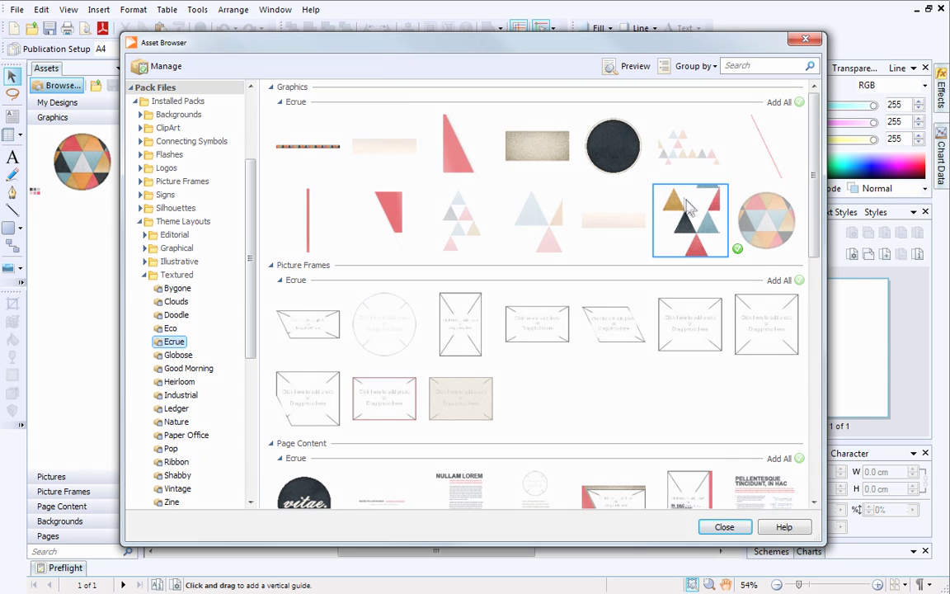
pyautogui.click(620, 159)
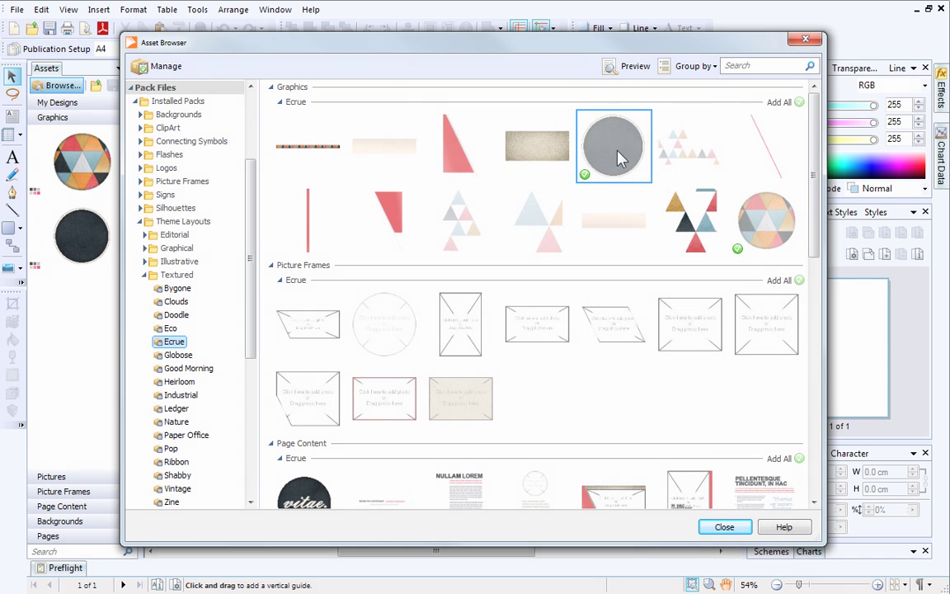
pyautogui.click(543, 157)
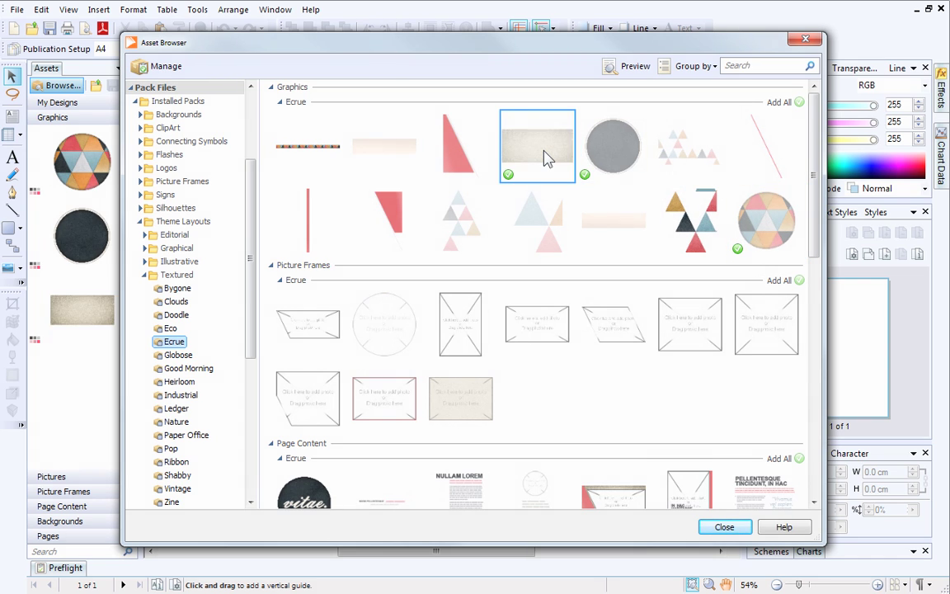
pyautogui.click(462, 148)
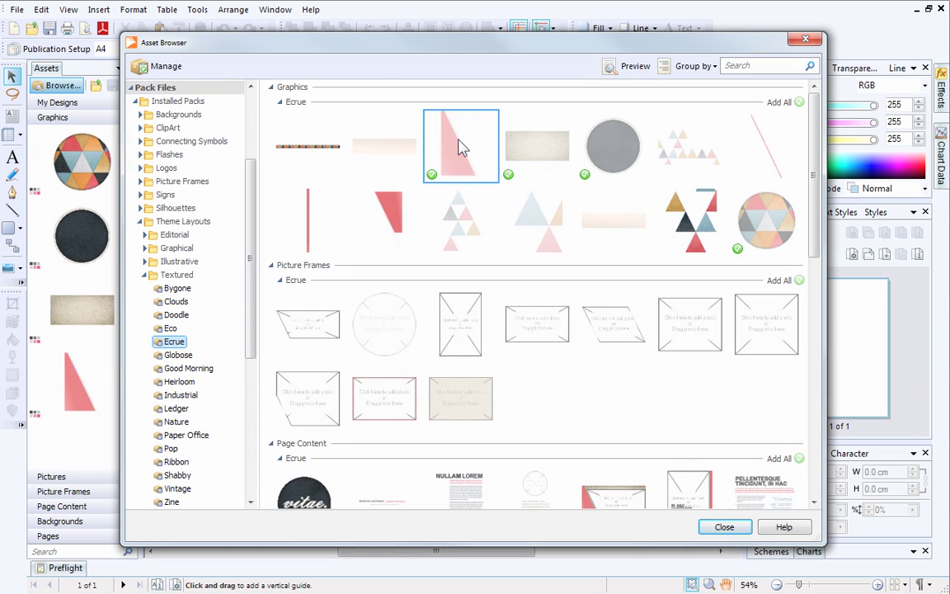
pyautogui.click(778, 104)
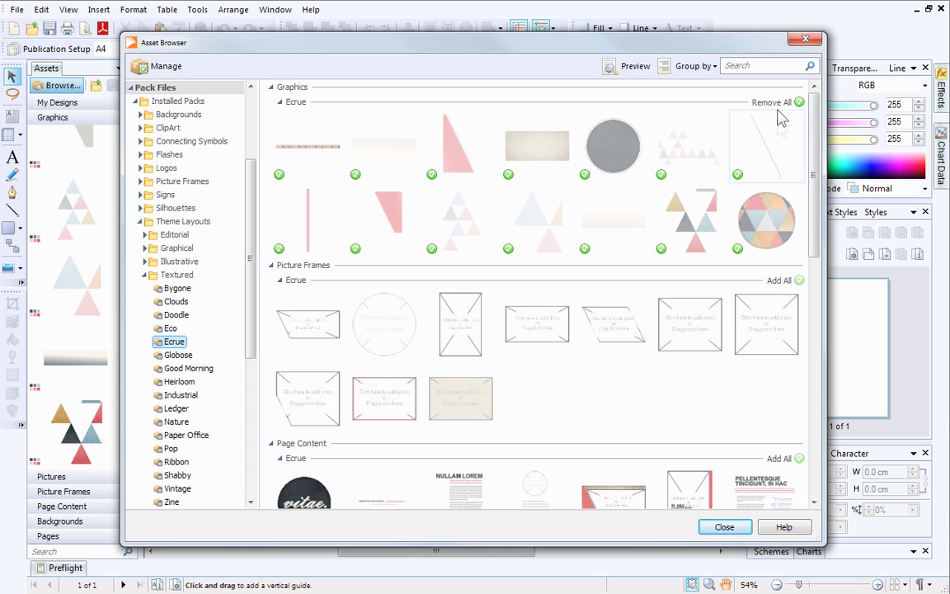
# Add all Ecrue picture frames, page content, both backgrounds and all page layouts.
pyautogui.click(780, 282)
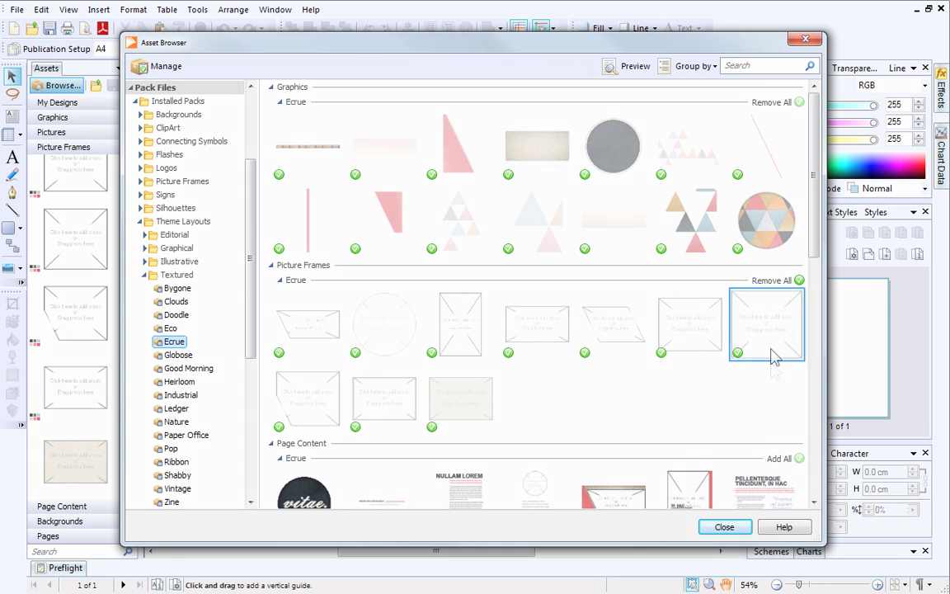
pyautogui.click(776, 459)
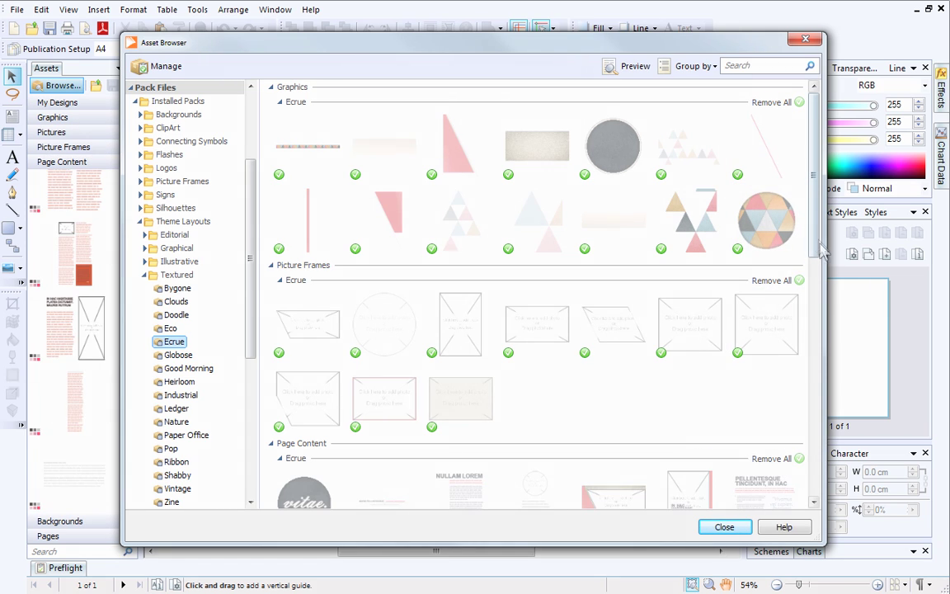
pyautogui.click(815, 421)
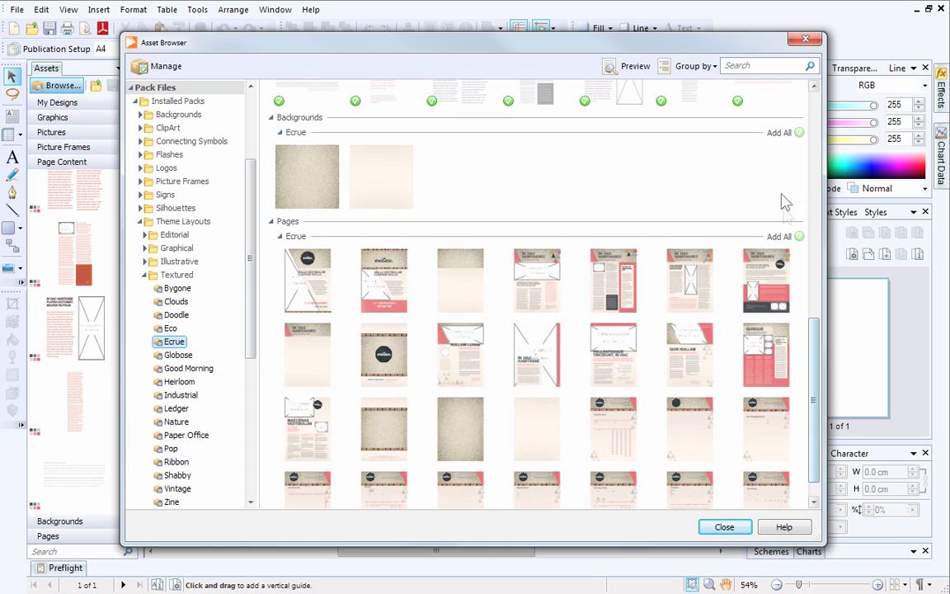
pyautogui.click(778, 132)
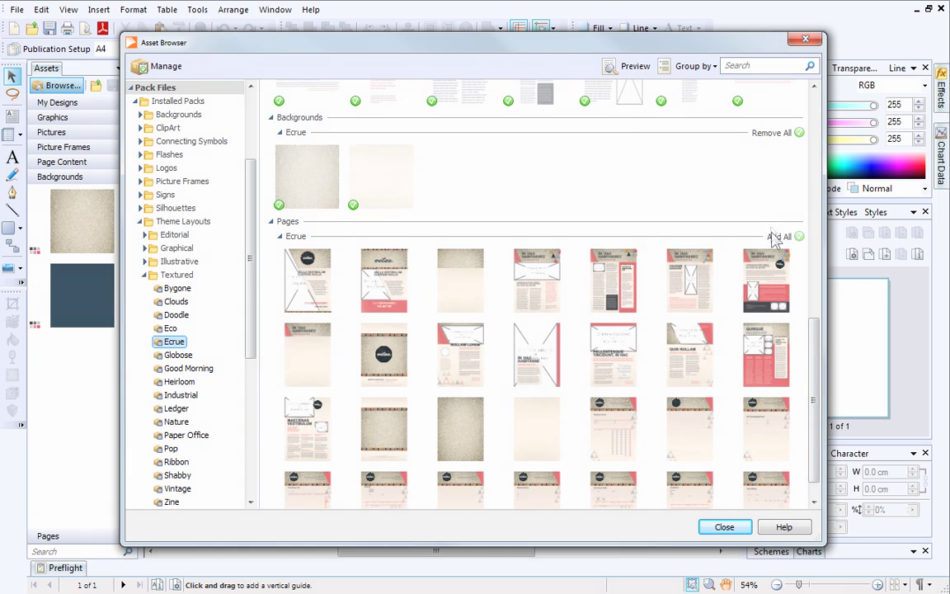
pyautogui.click(772, 236)
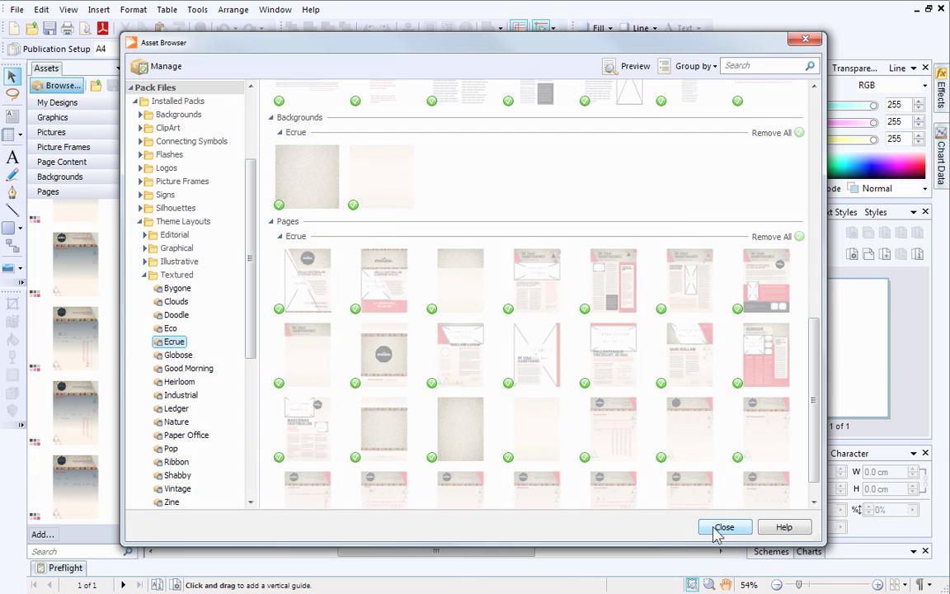
# Close the Asset Browser and check the Ecrue backgrounds, page content, picture frames and page layouts in Assets.
pyautogui.click(721, 529)
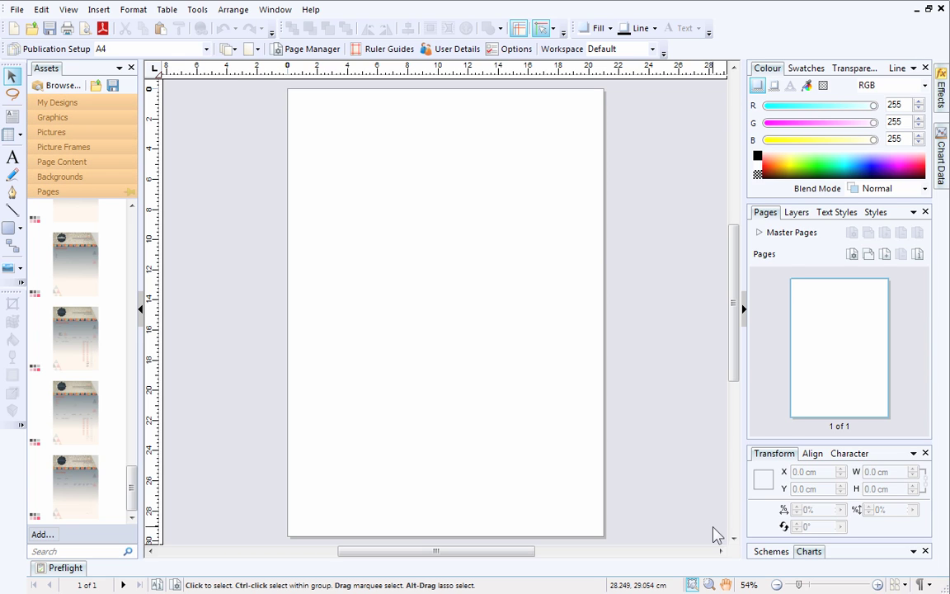
pyautogui.click(99, 178)
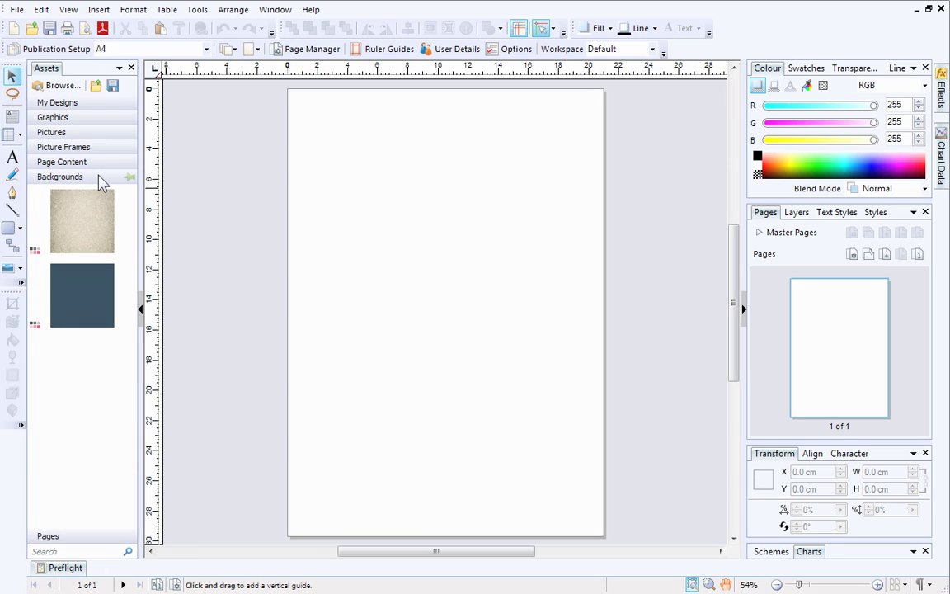
pyautogui.click(95, 164)
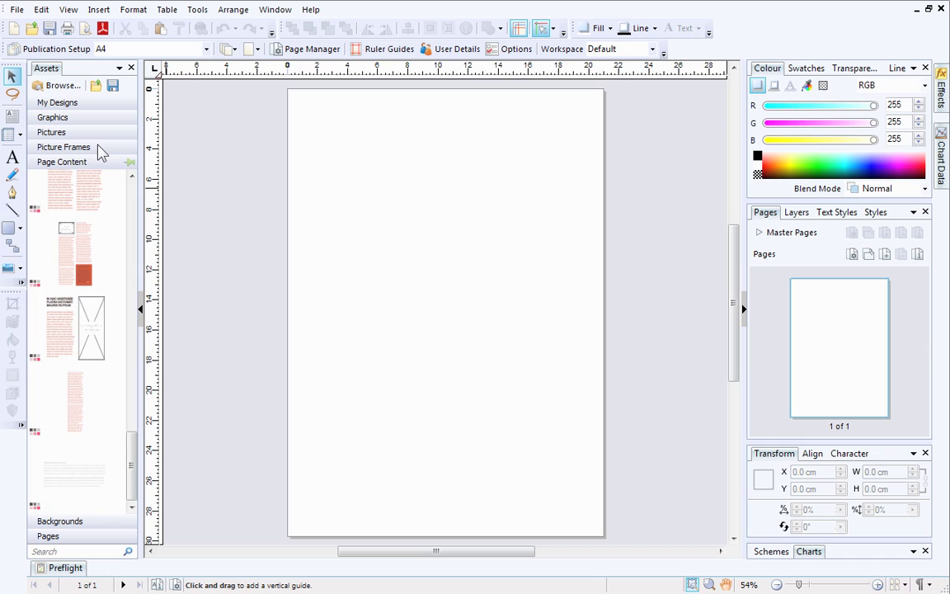
pyautogui.click(97, 148)
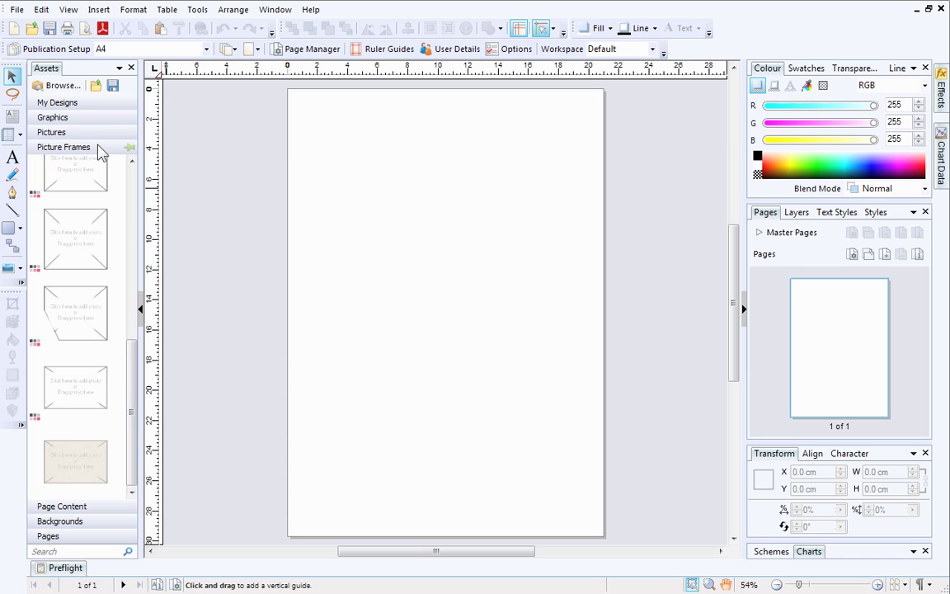
pyautogui.click(70, 537)
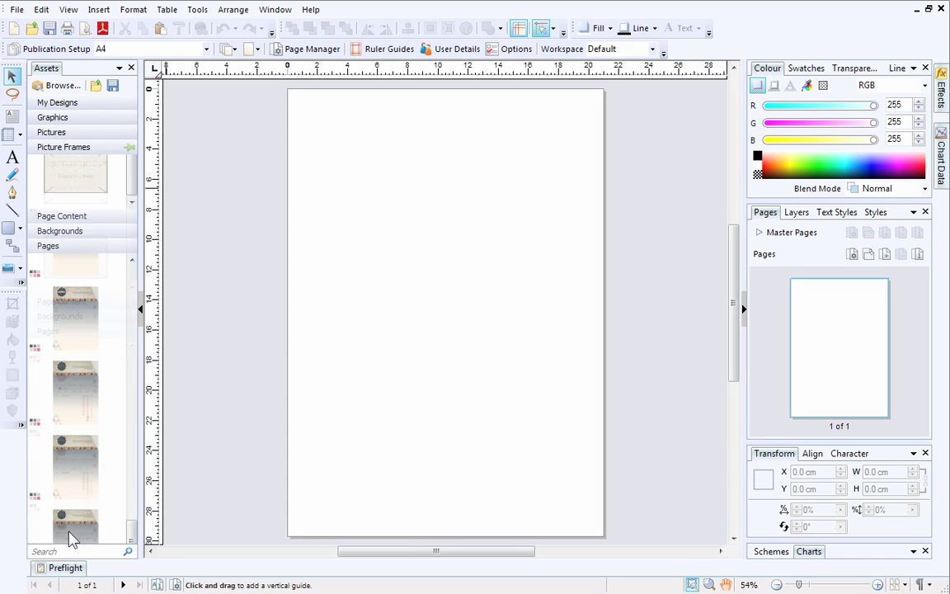
# Apply an Ecrue layout to page 1 and add the NULLAM LOREM design as page 2.
pyautogui.moveTo(132, 492); pyautogui.dragTo(130, 220)
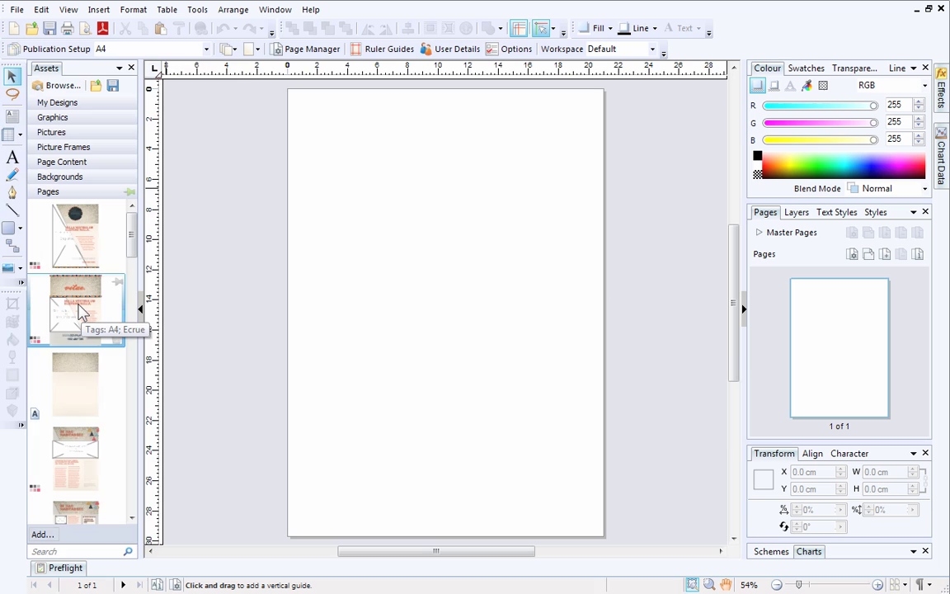
pyautogui.moveTo(80, 311); pyautogui.dragTo(456, 312)
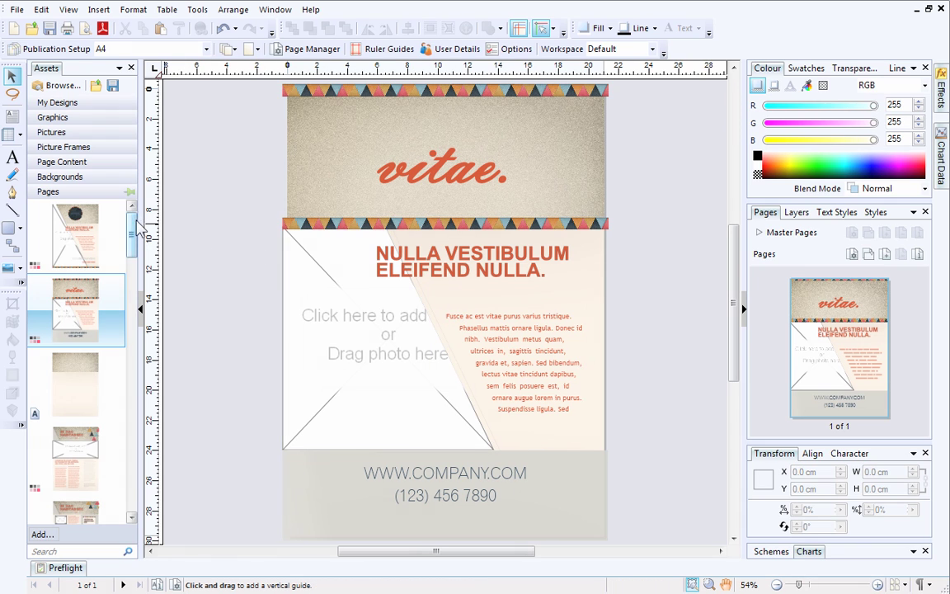
pyautogui.moveTo(130, 223); pyautogui.dragTo(582, 315)
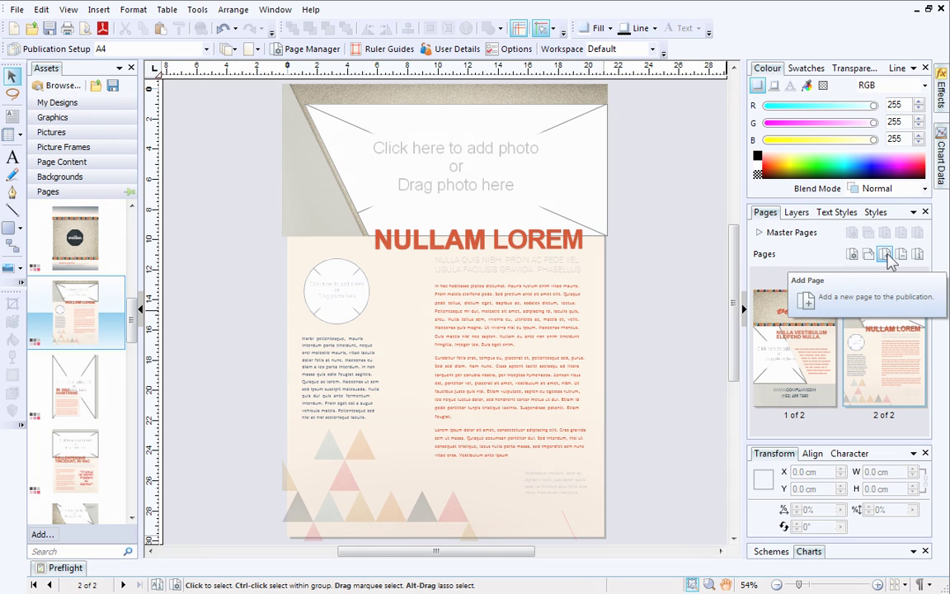
# Insert a blank page after page 1, pushing the NULLAM LOREM page to page 3.
pyautogui.click(887, 255)
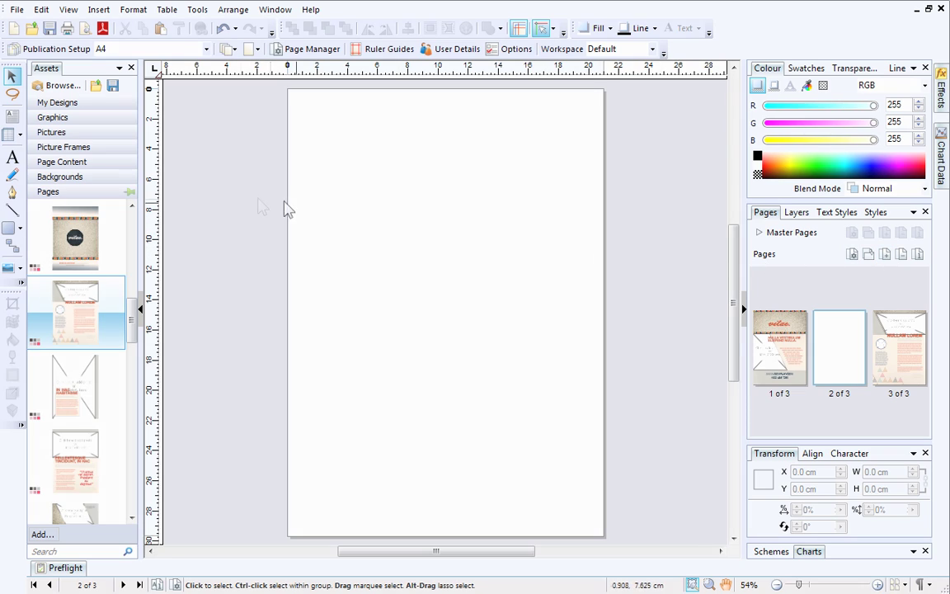
pyautogui.click(92, 178)
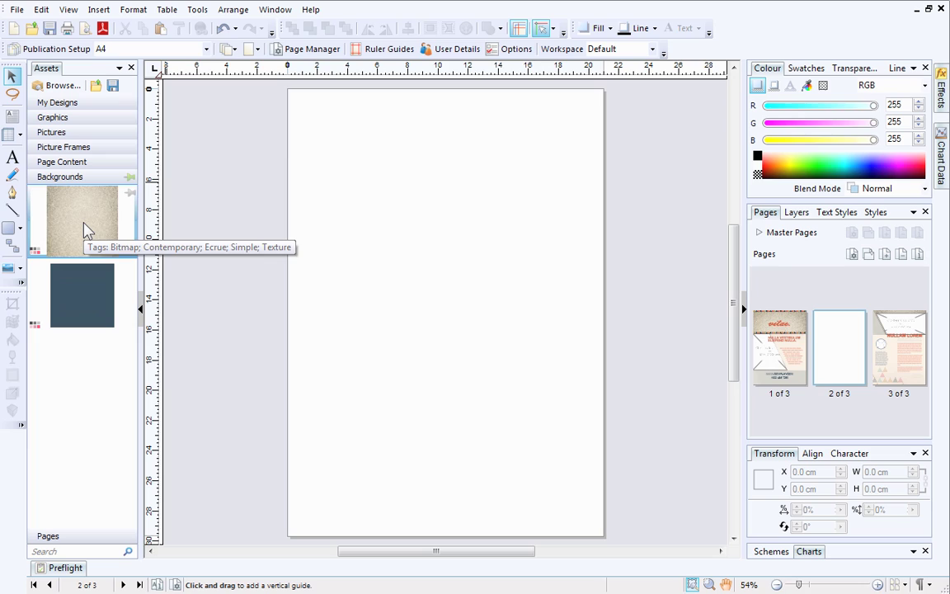
# Cover blank page 2 with the beige Ecrue paper-texture background.
pyautogui.moveTo(85, 231); pyautogui.dragTo(462, 250)
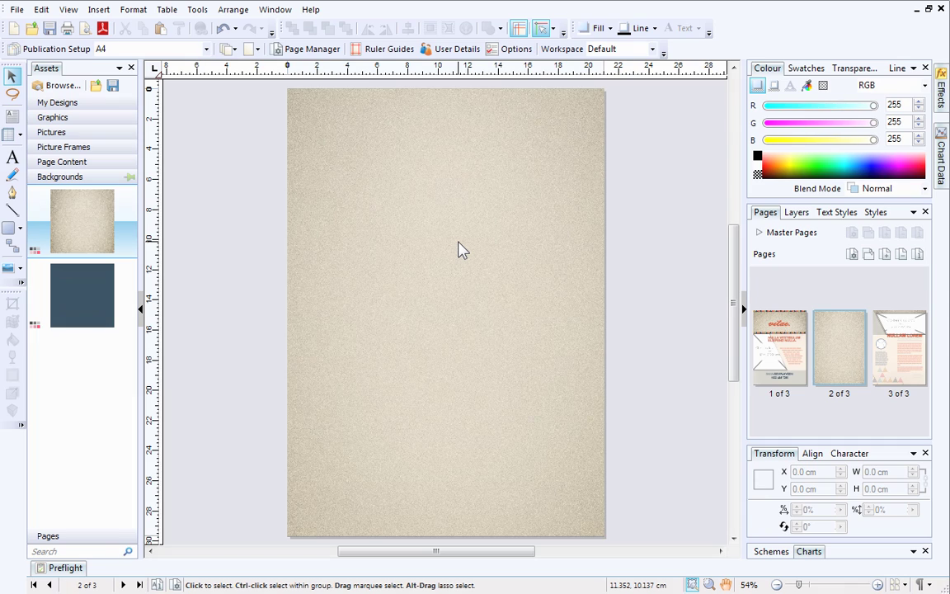
pyautogui.click(107, 165)
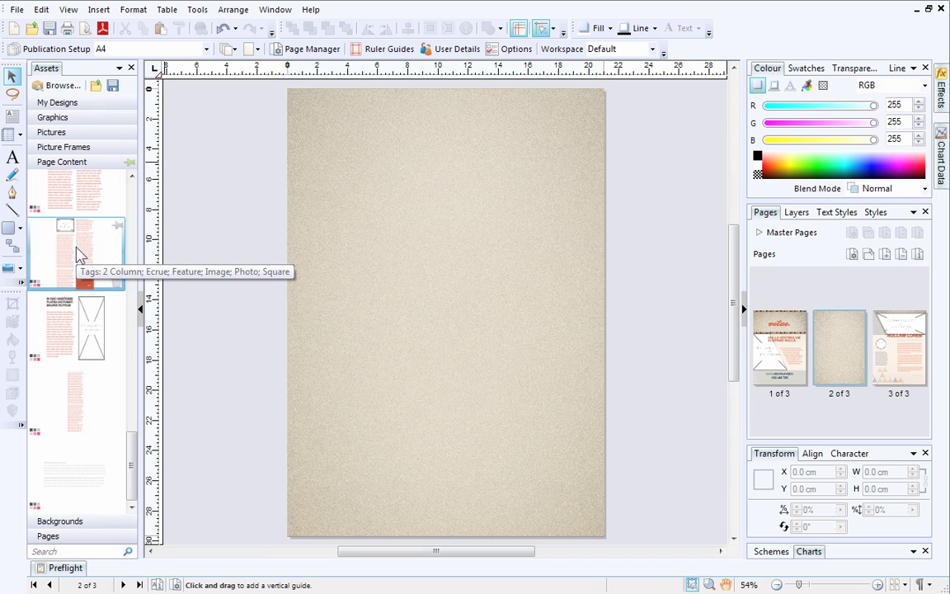
# Place the two-column article, IN HAC HABITASSEC heading and VIVAMUS VEL SAPIEN left sidebar on page 2.
pyautogui.moveTo(79, 254); pyautogui.dragTo(496, 336)
pyautogui.moveTo(494, 333); pyautogui.dragTo(499, 344)
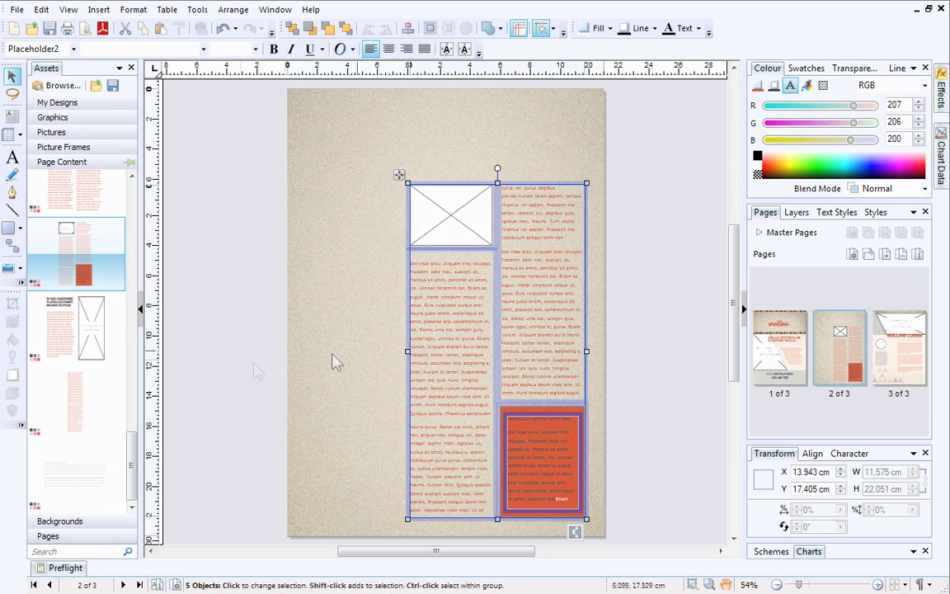
pyautogui.click(132, 355)
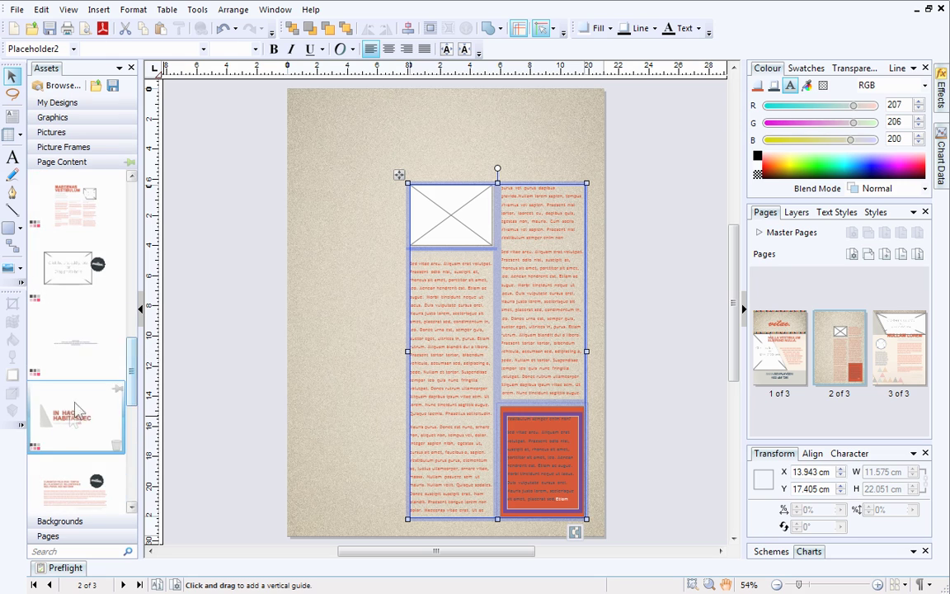
pyautogui.moveTo(62, 367); pyautogui.dragTo(430, 138)
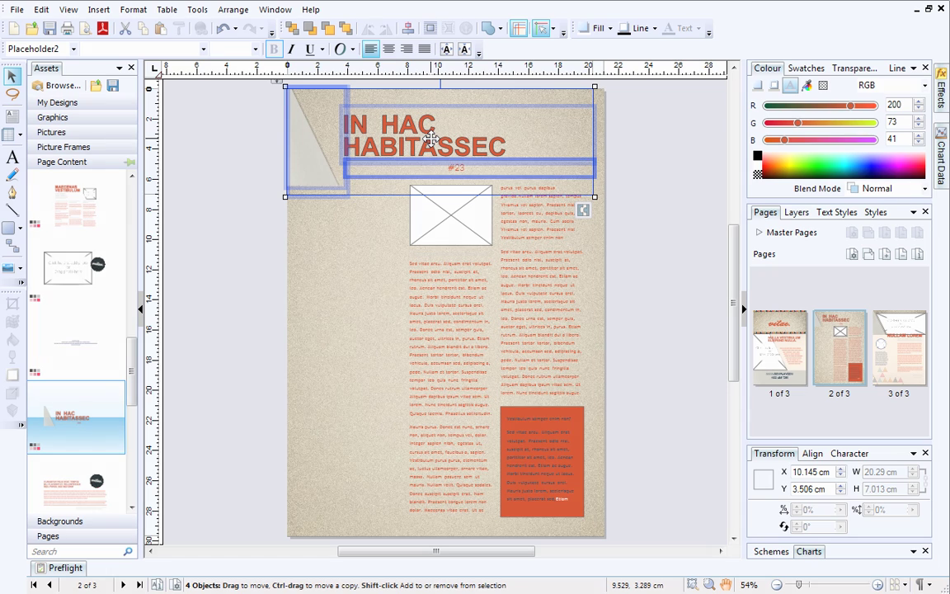
pyautogui.moveTo(131, 364); pyautogui.dragTo(138, 308)
pyautogui.moveTo(74, 360); pyautogui.dragTo(352, 311)
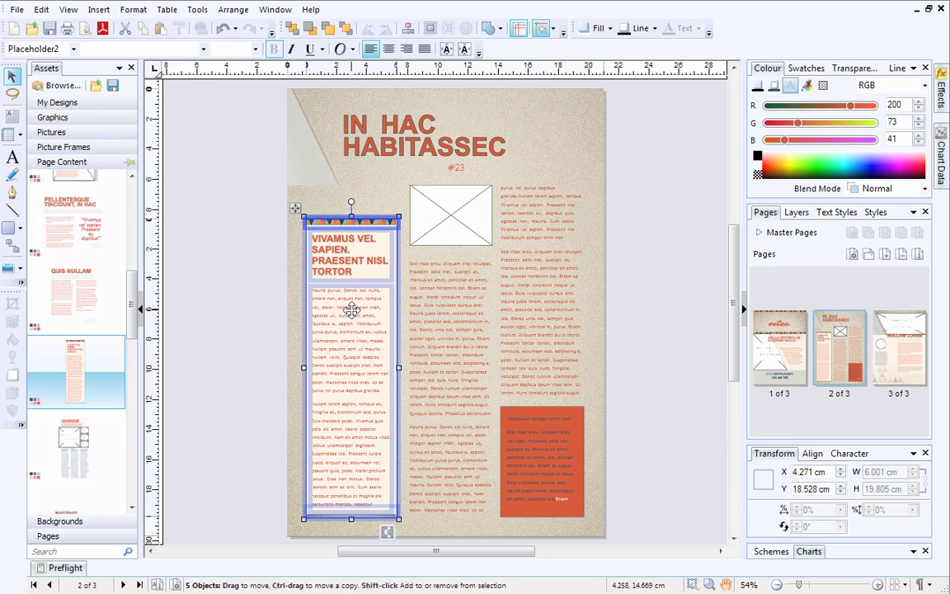
pyautogui.click(232, 356)
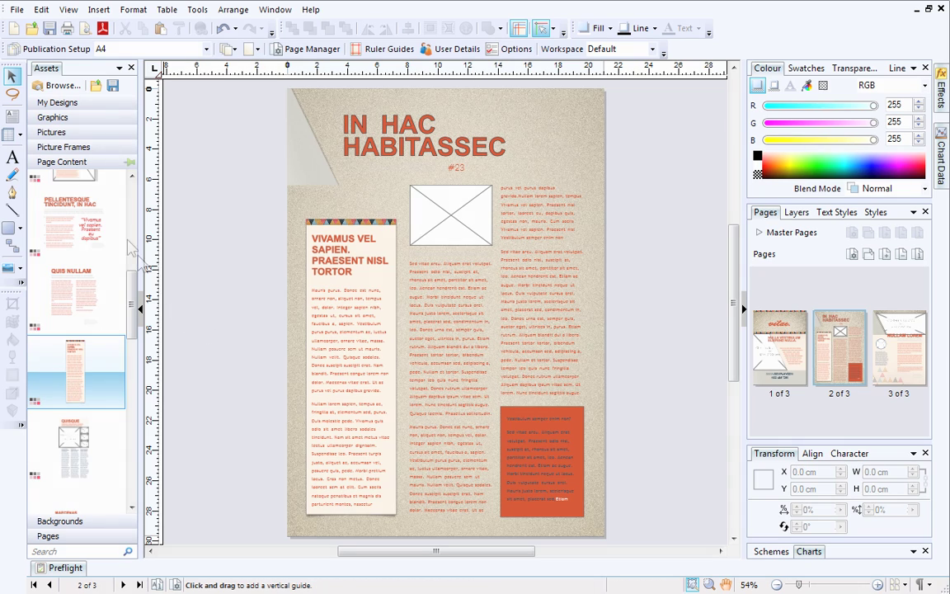
# Add a shrunk photo frame below the sidebar text and a circular photo frame at top right.
pyautogui.click(109, 150)
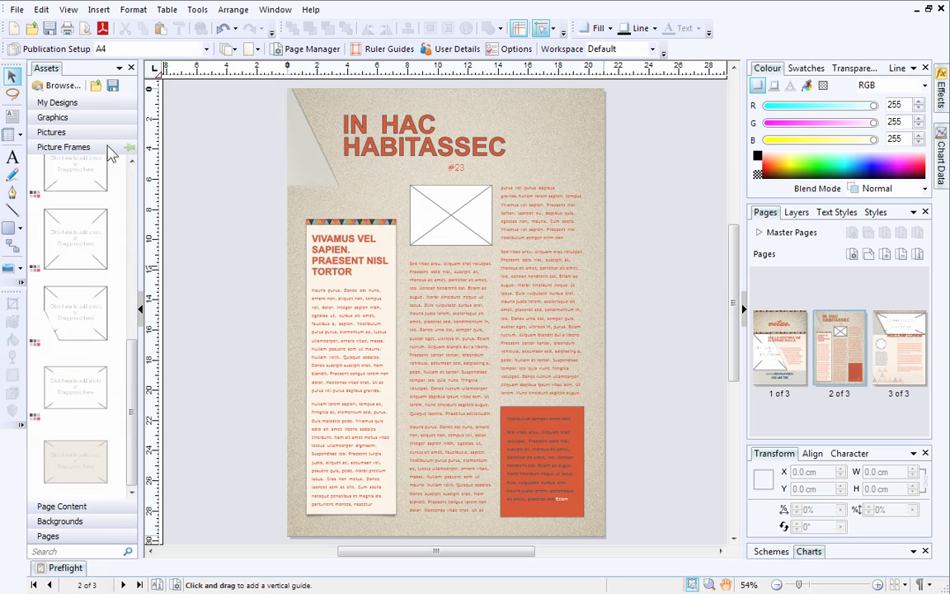
pyautogui.moveTo(114, 383); pyautogui.dragTo(353, 471)
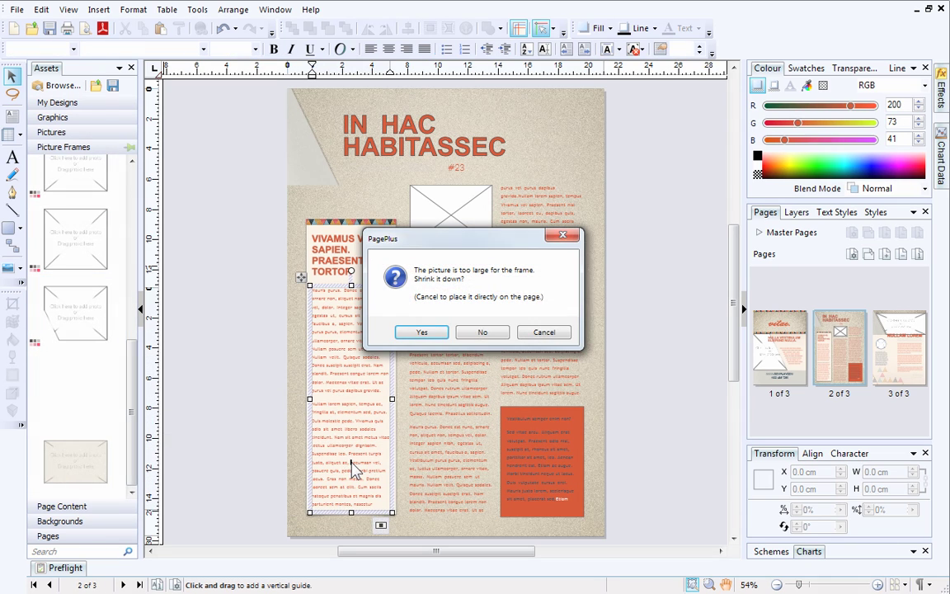
pyautogui.click(423, 334)
pyautogui.click(361, 479)
pyautogui.moveTo(369, 456); pyautogui.dragTo(393, 454)
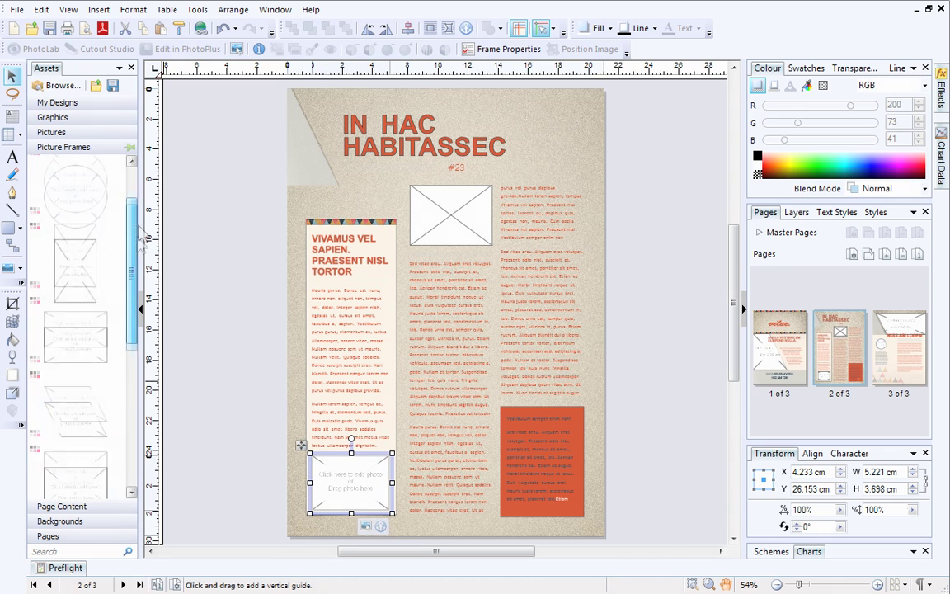
pyautogui.moveTo(70, 252); pyautogui.dragTo(557, 134)
pyautogui.click(624, 188)
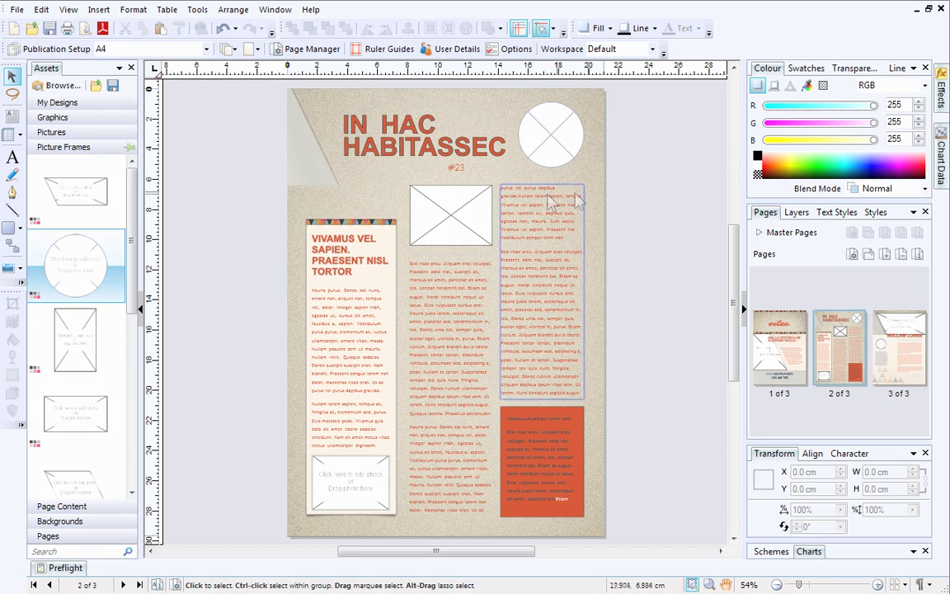
# Place the dark felt badge, enlarge it to about 155%, and send it behind the circular frame.
pyautogui.click(127, 119)
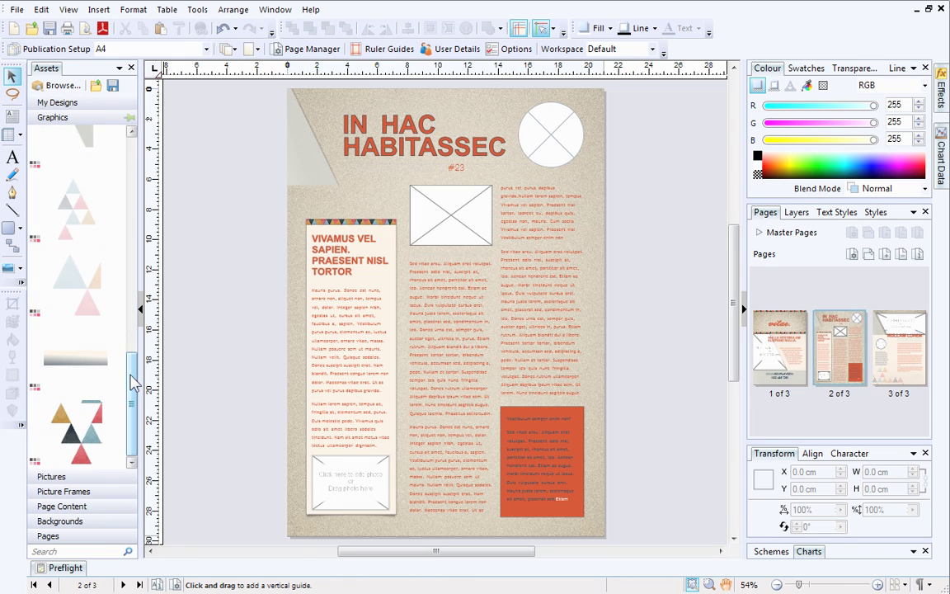
pyautogui.scroll(-5, 133, 330)
pyautogui.scroll(5, 132, 281)
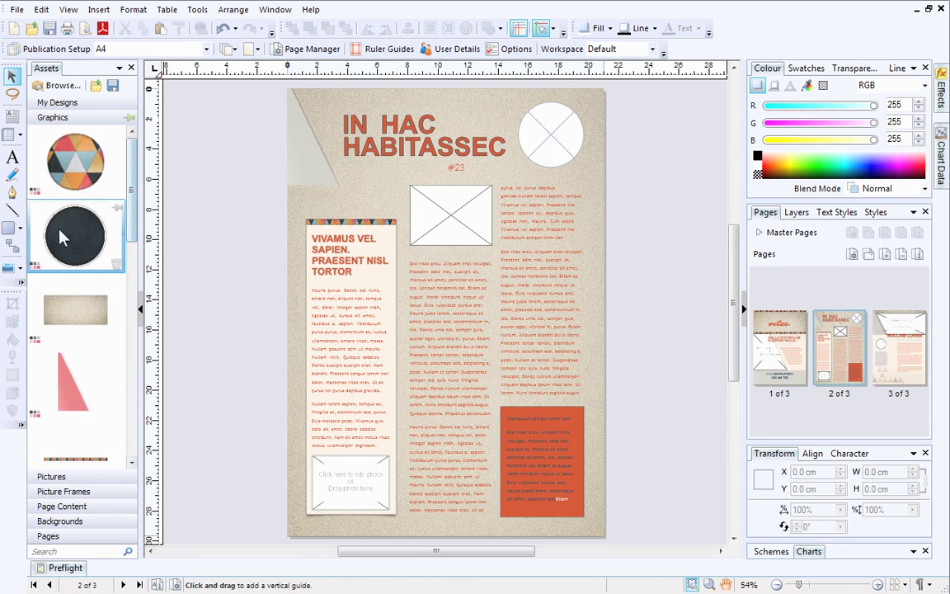
pyautogui.moveTo(59, 237); pyautogui.dragTo(631, 132)
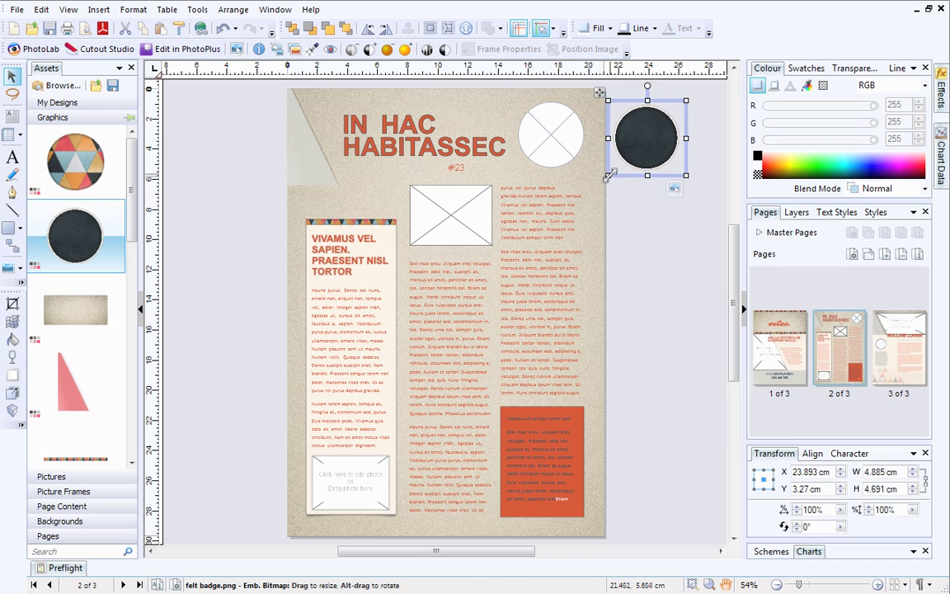
pyautogui.moveTo(576, 197); pyautogui.dragTo(571, 213)
pyautogui.moveTo(666, 165); pyautogui.dragTo(568, 146)
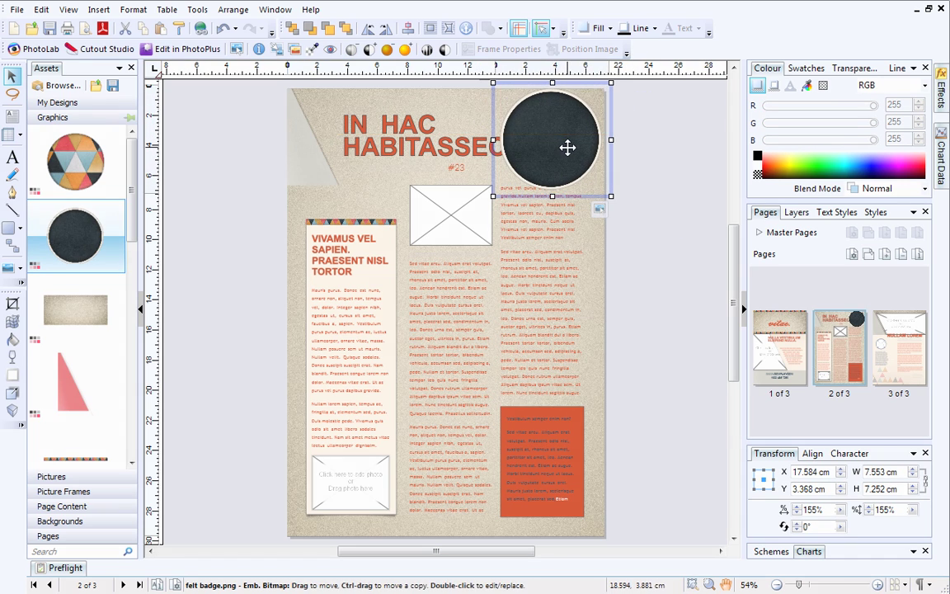
pyautogui.click(292, 33)
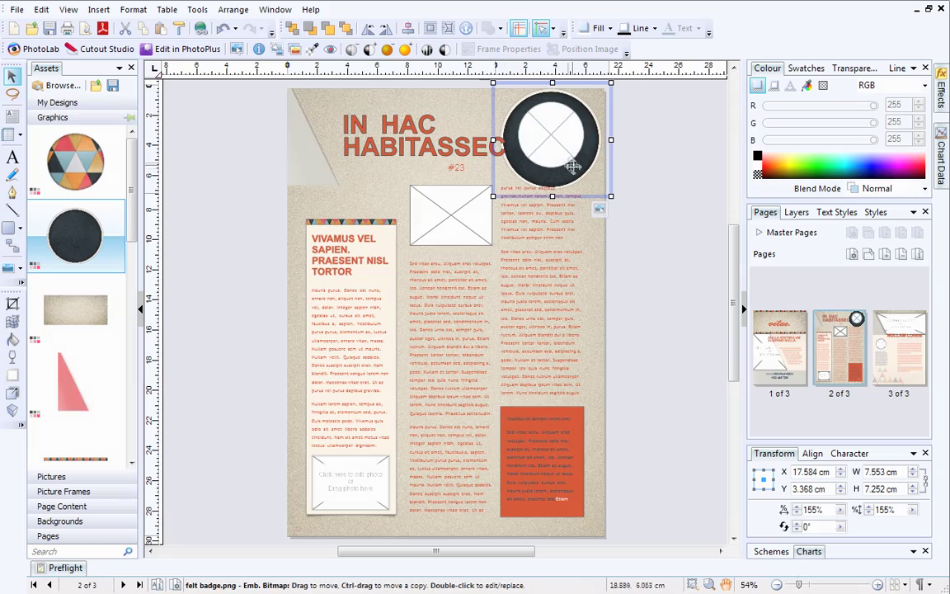
pyautogui.moveTo(572, 163); pyautogui.dragTo(585, 165)
pyautogui.click(690, 237)
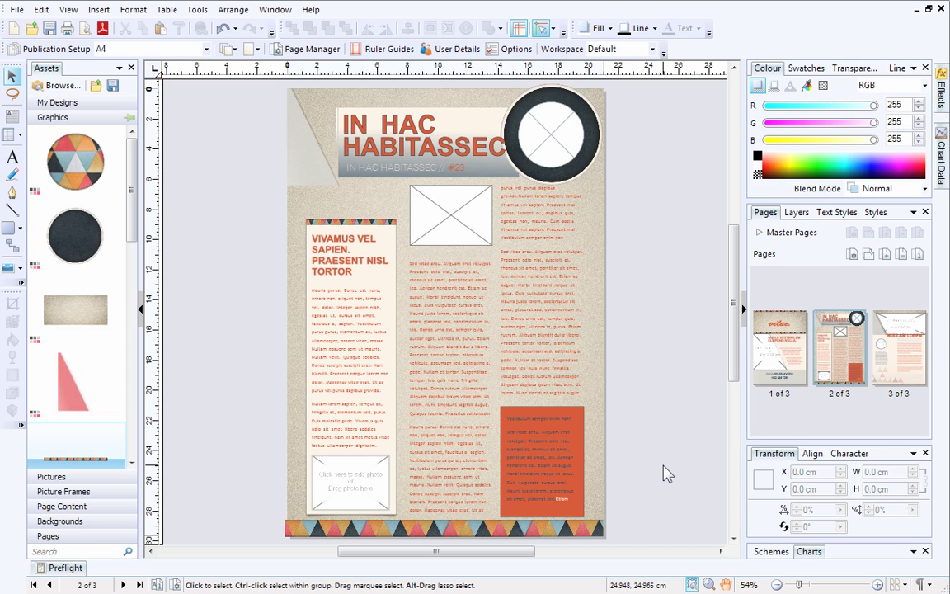
# Try the Active 02, Active 03, Aperture 01 and Aperture 02 schemes, settling on Aperture 03.
pyautogui.click(770, 552)
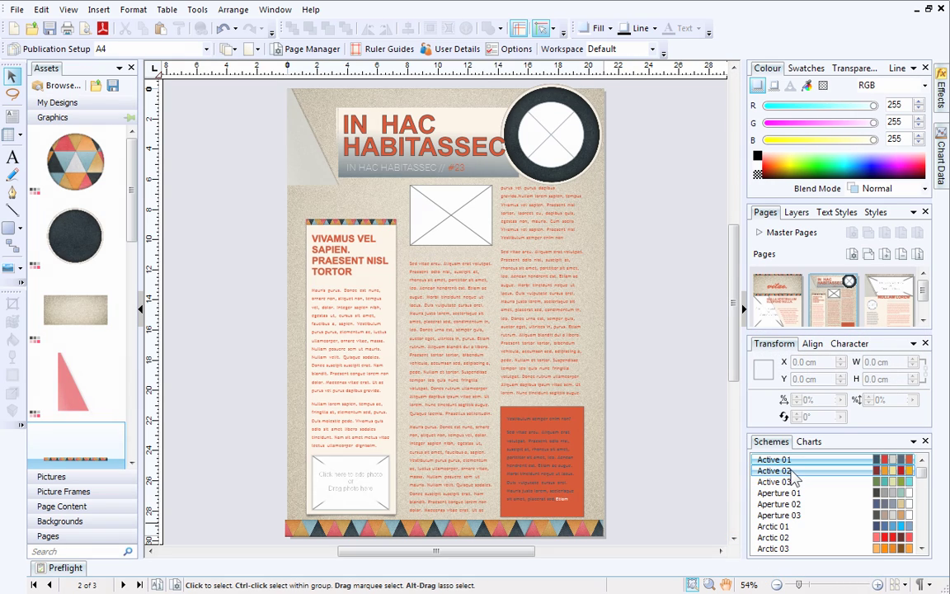
pyautogui.click(792, 473)
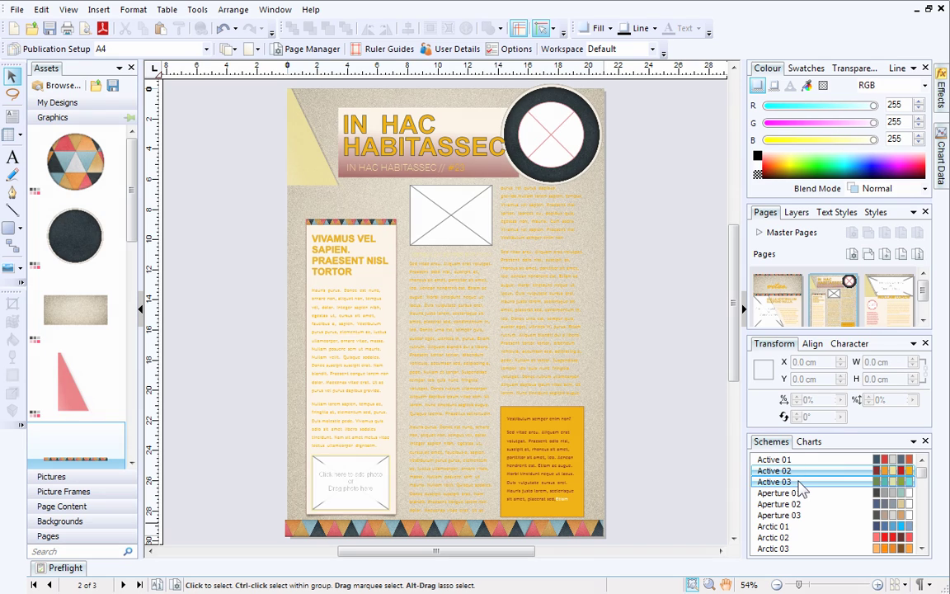
pyautogui.click(779, 482)
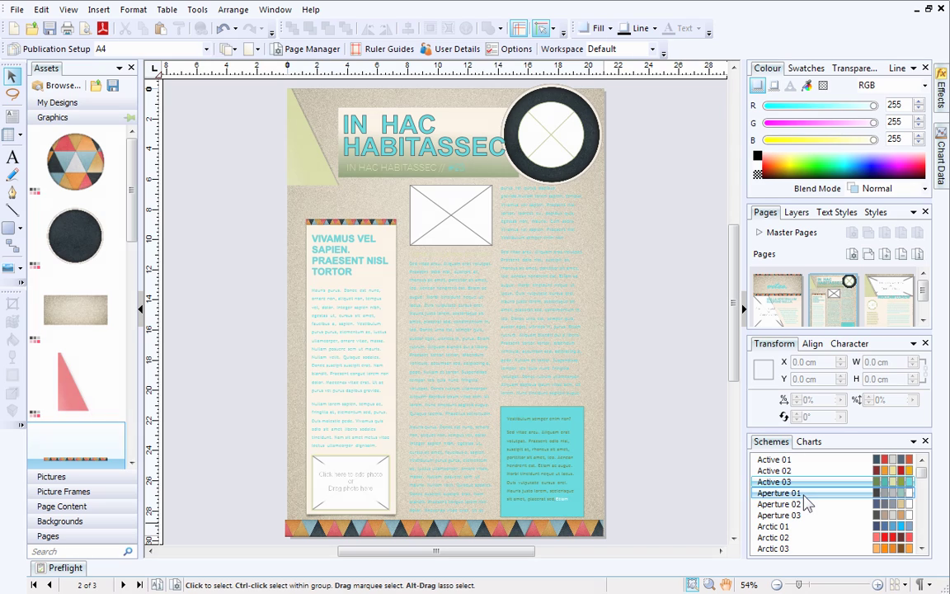
pyautogui.click(779, 493)
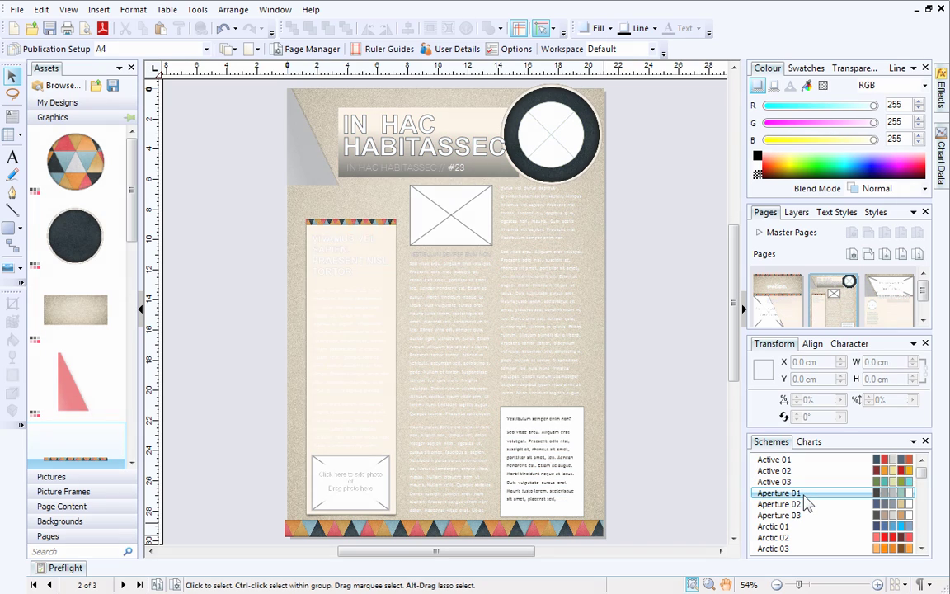
pyautogui.click(780, 504)
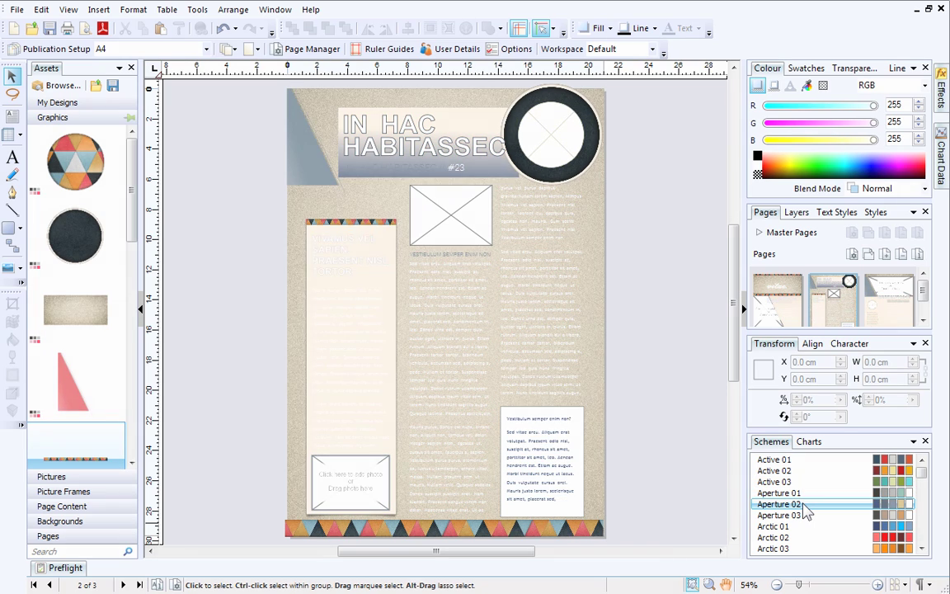
pyautogui.click(801, 516)
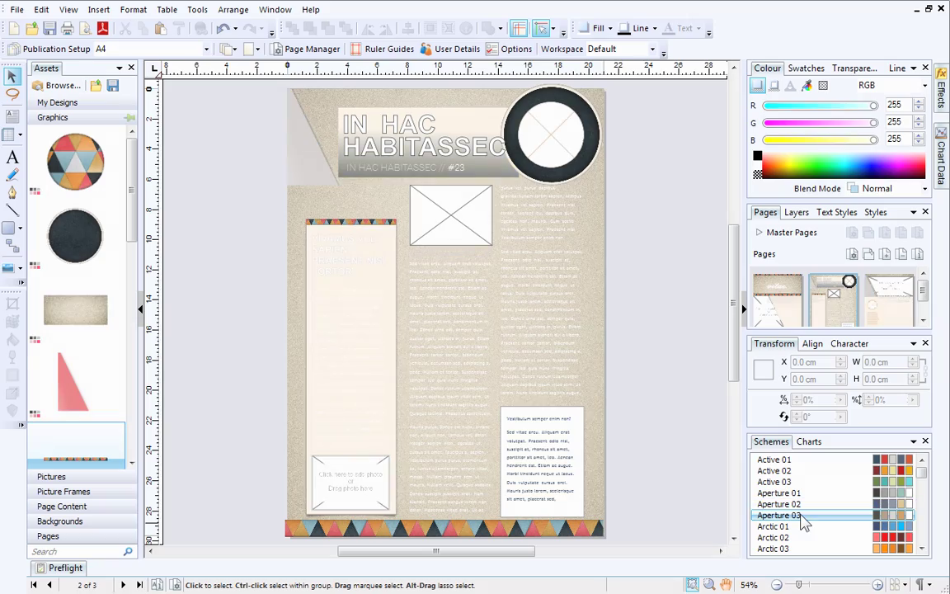